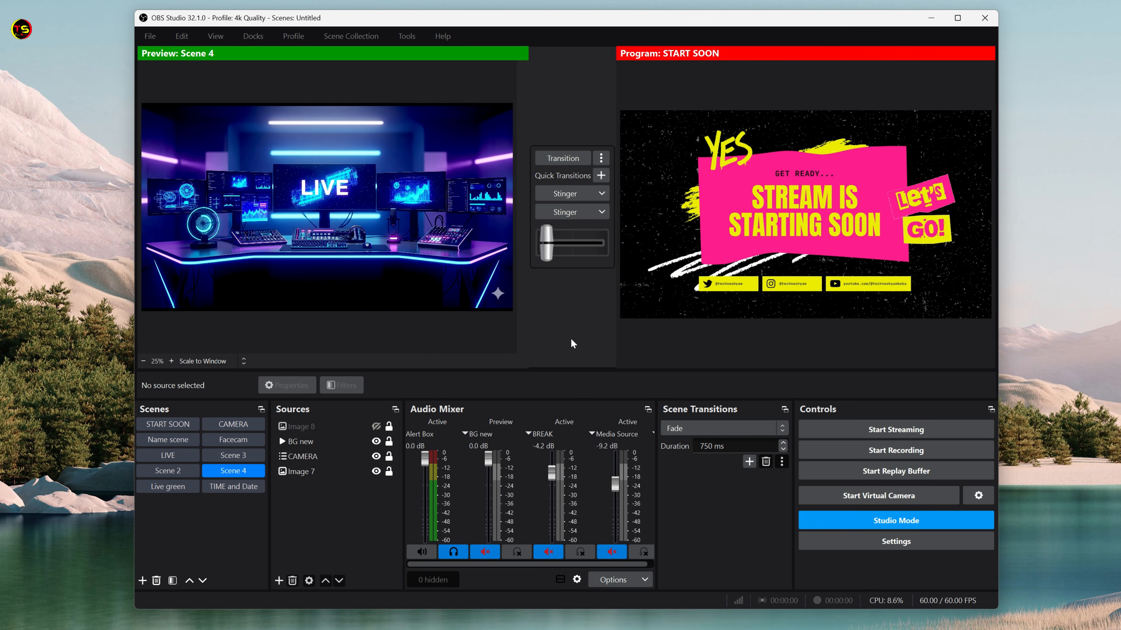
Examine the video resolution and frame rate, the streaming encoder settings and the audio device settings.
left_click(896, 540)
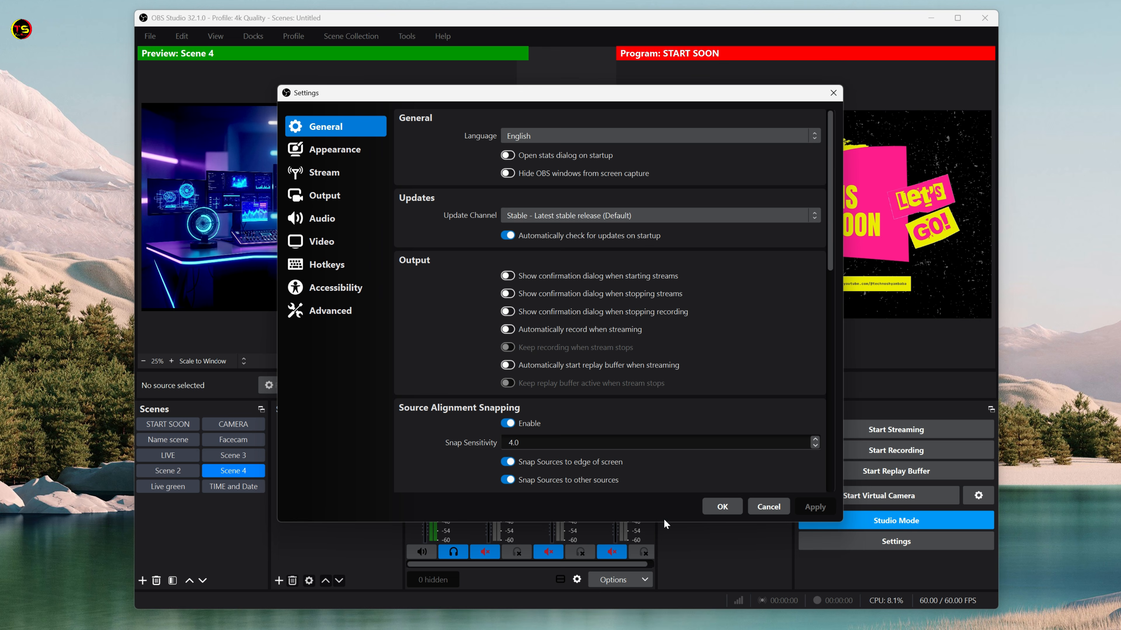
left_click(335, 245)
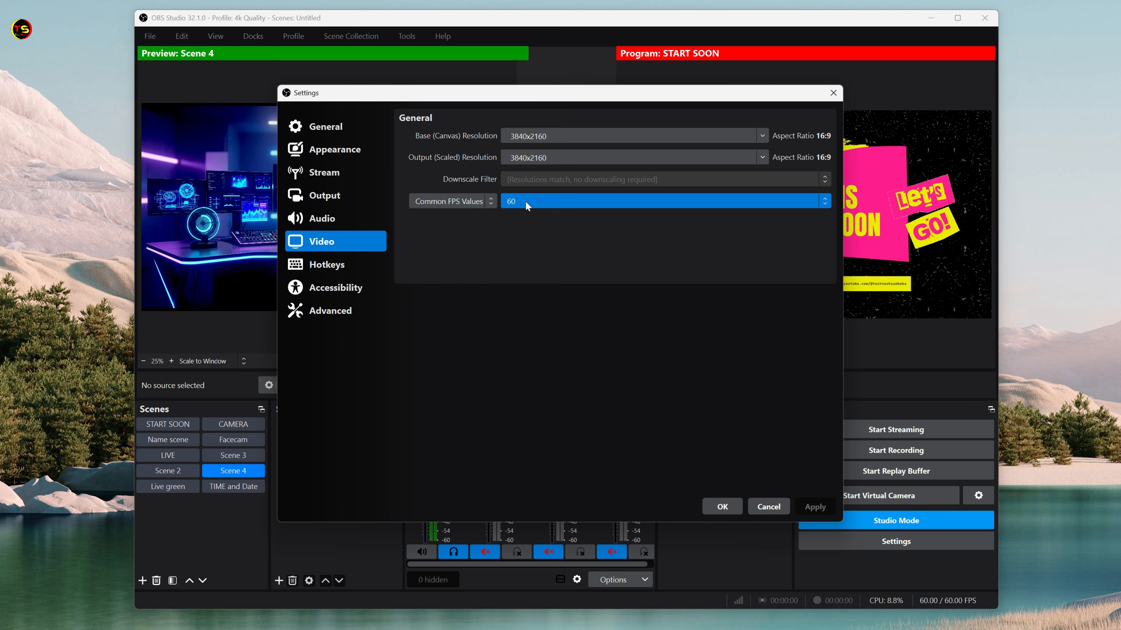
left_click(349, 202)
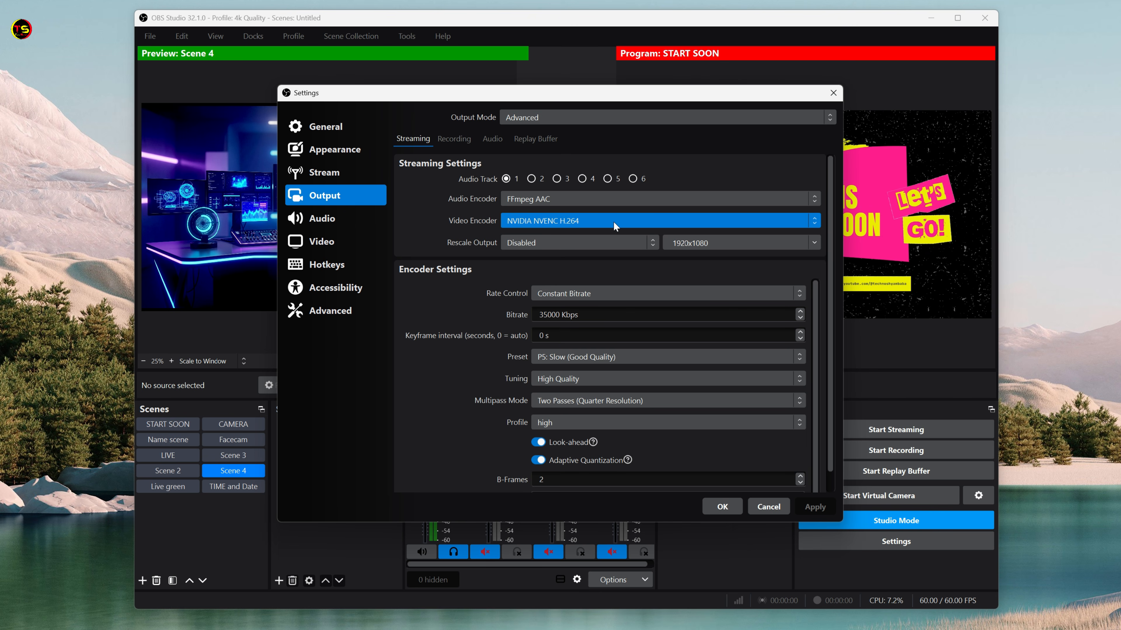
left_click(814, 223)
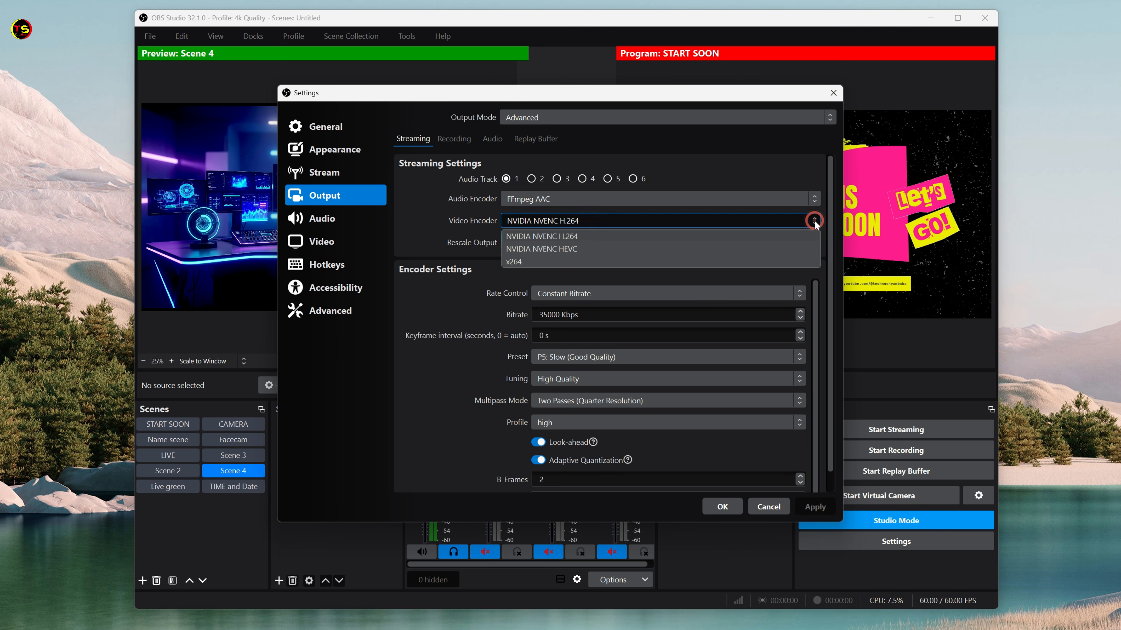
left_click(607, 219)
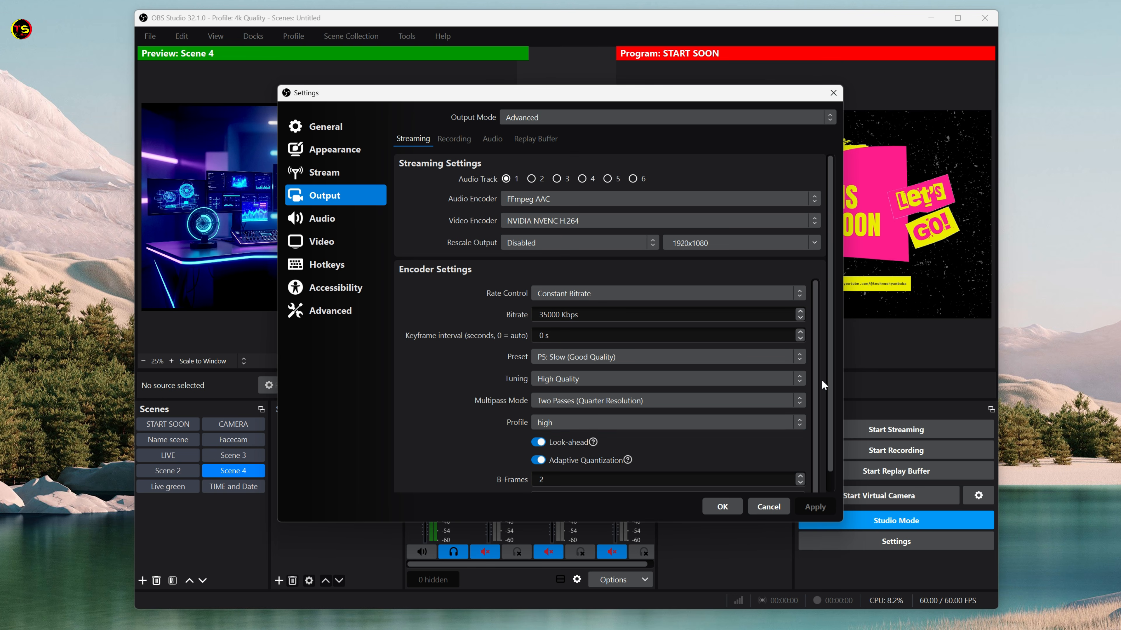
left_click_drag(827, 379, 828, 406)
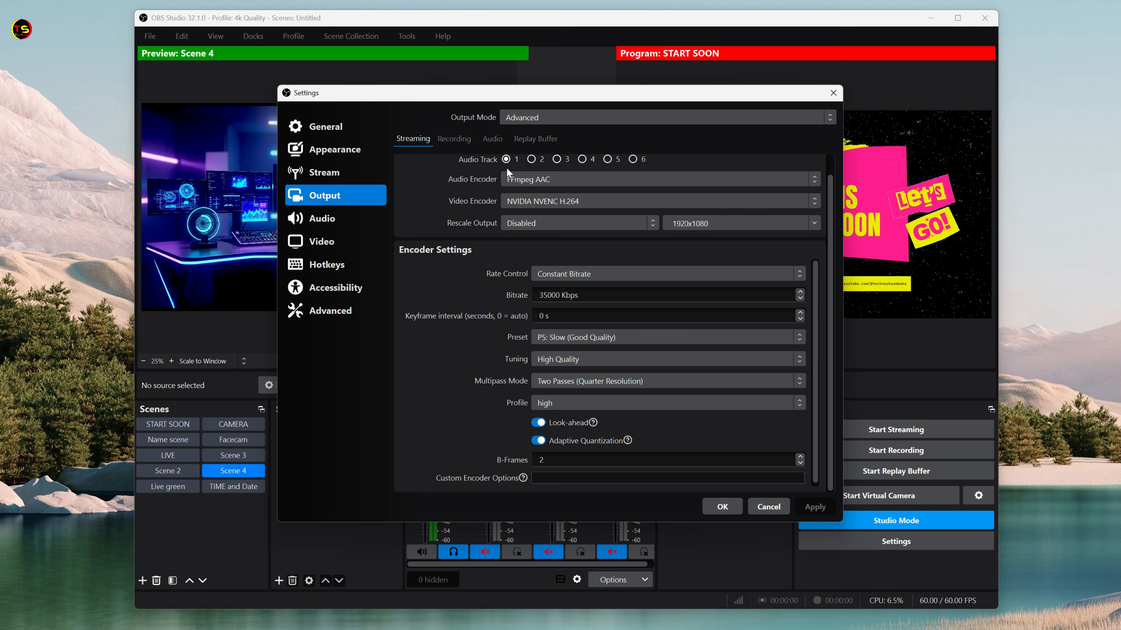
left_click(324, 222)
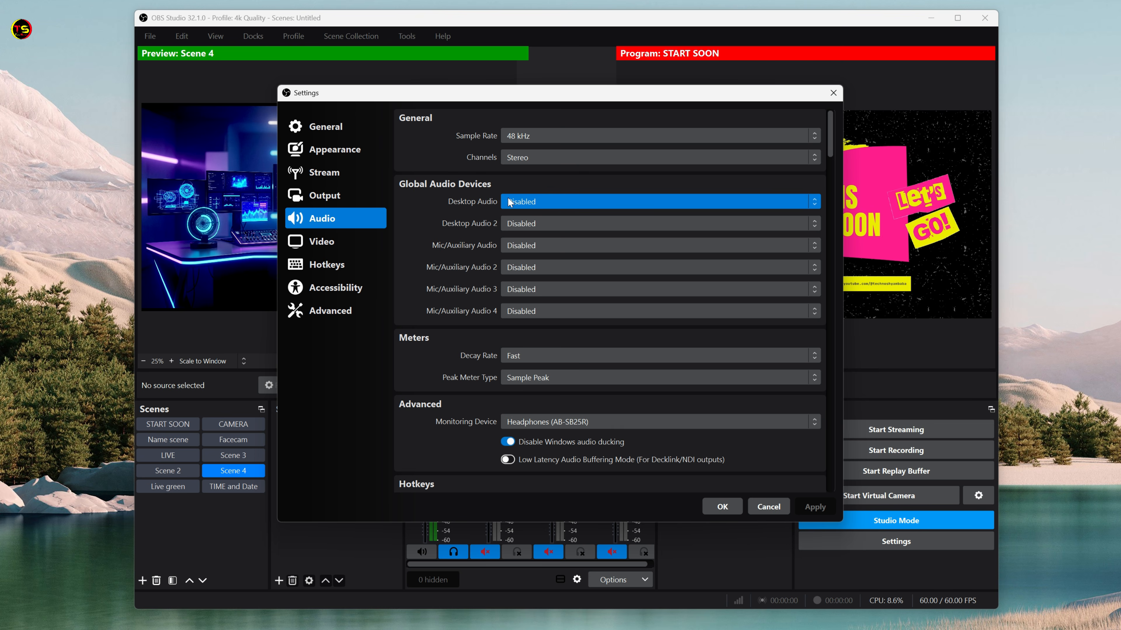
scroll(564, 291, "down", 1)
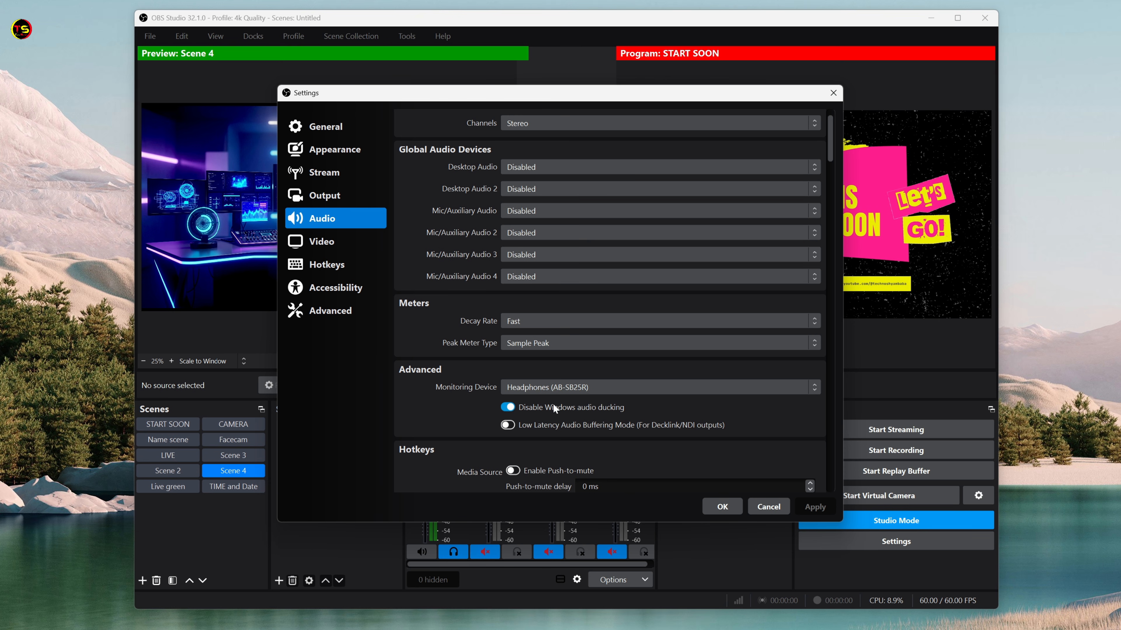
scroll(574, 406, "down", 1)
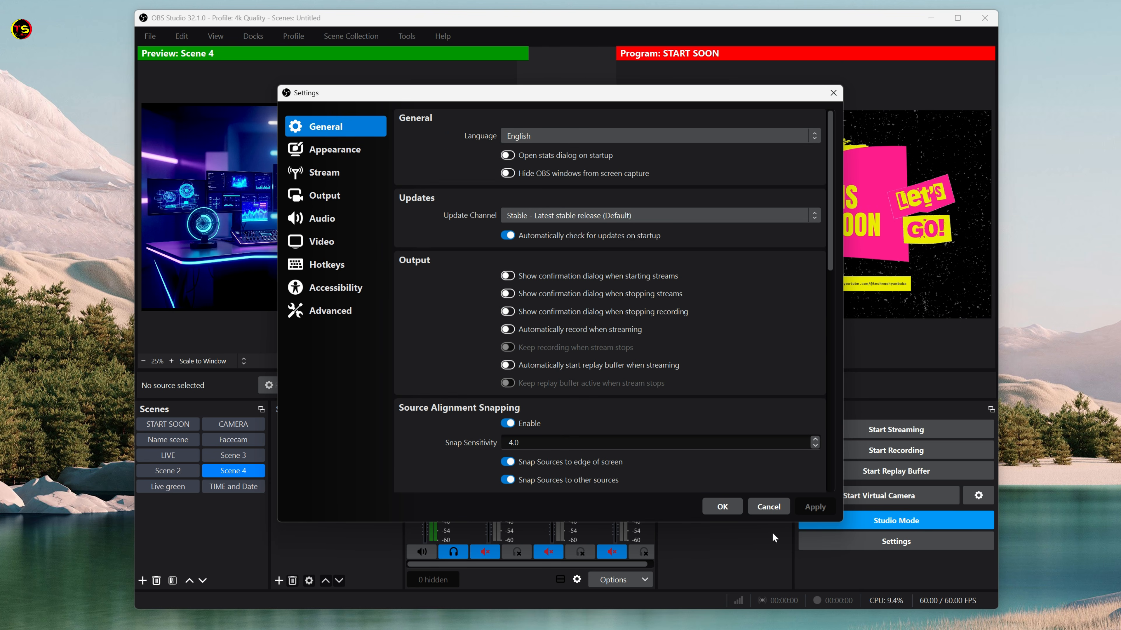
left_click(722, 506)
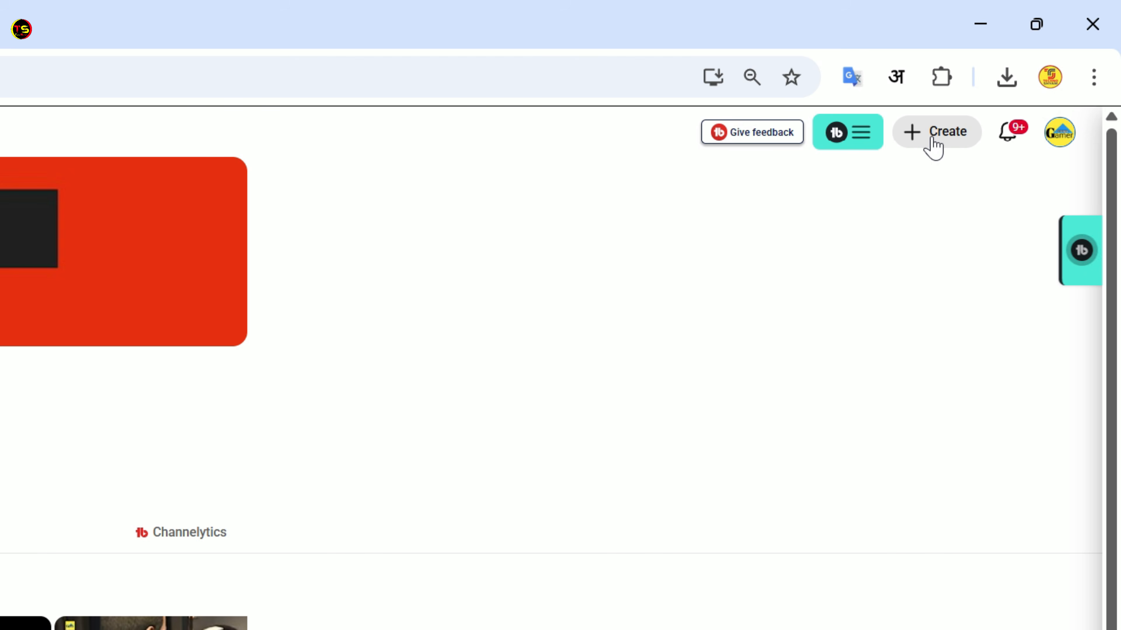
Switch to YouTube, go to its live streaming management page and start scheduling a new stream.
left_click(933, 141)
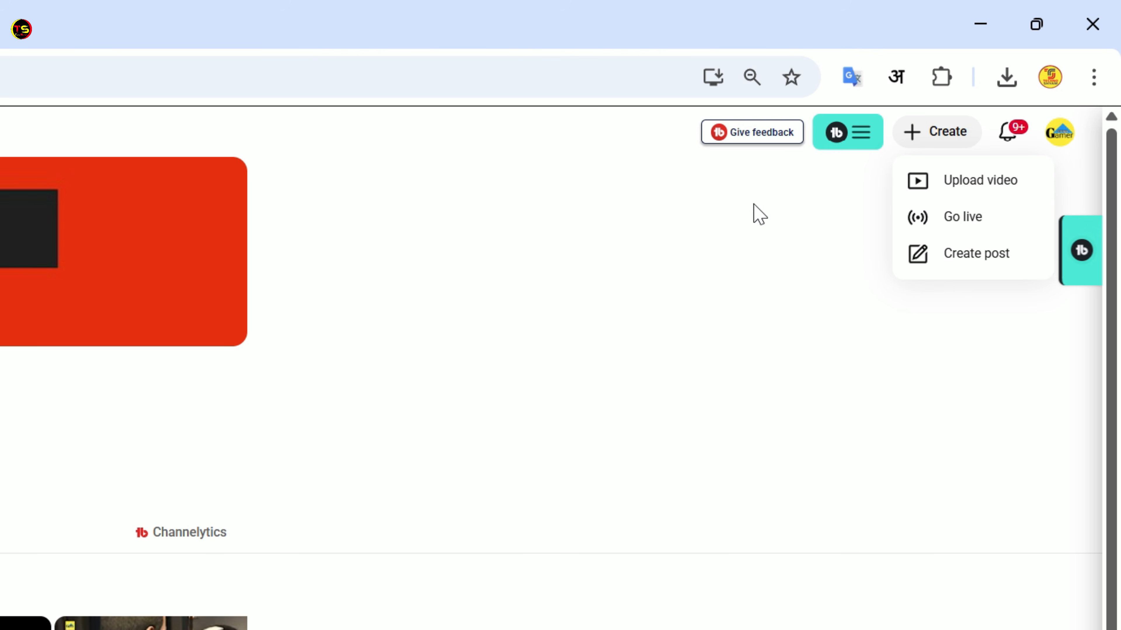
left_click(961, 216)
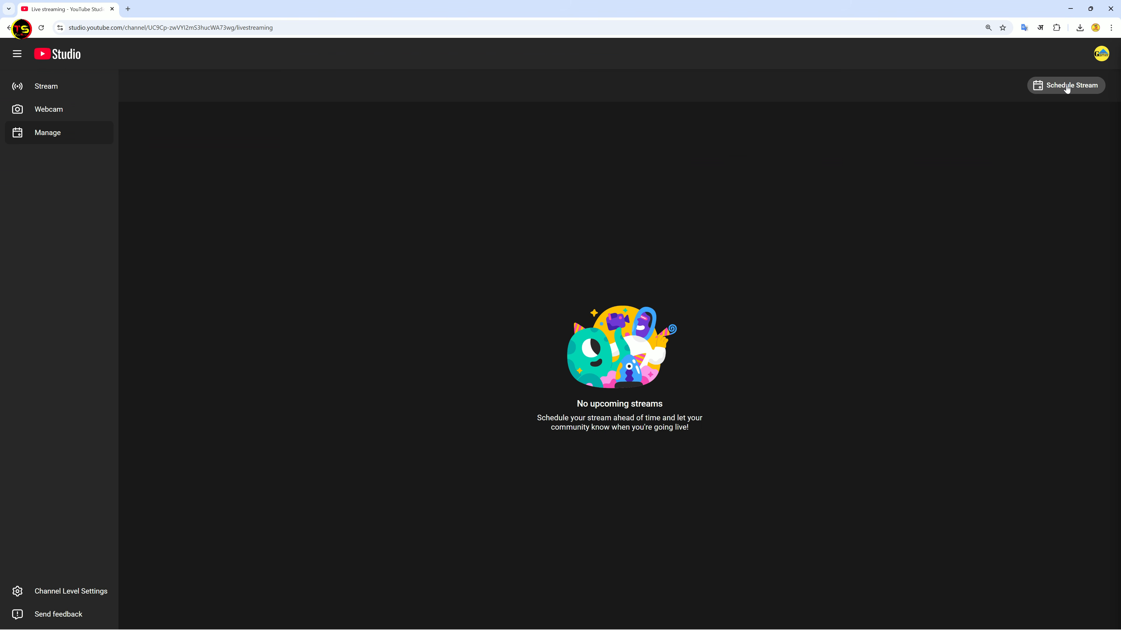
left_click(1066, 86)
left_click(598, 404)
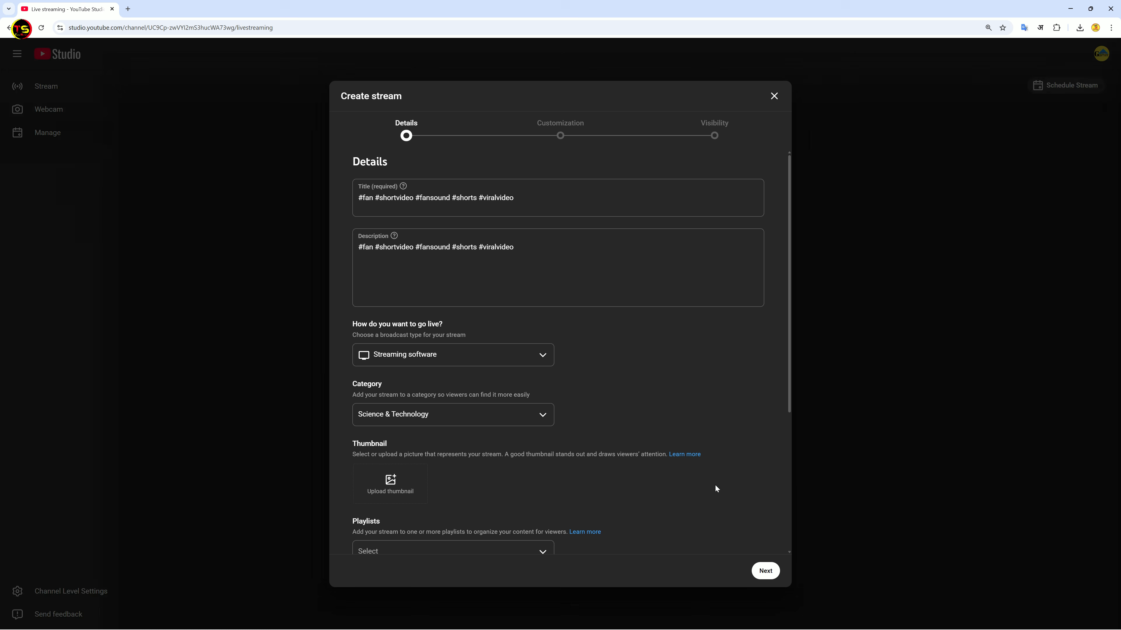
Replace the stream's title and description with "4K live Testing".
left_click_drag(516, 197, 355, 204)
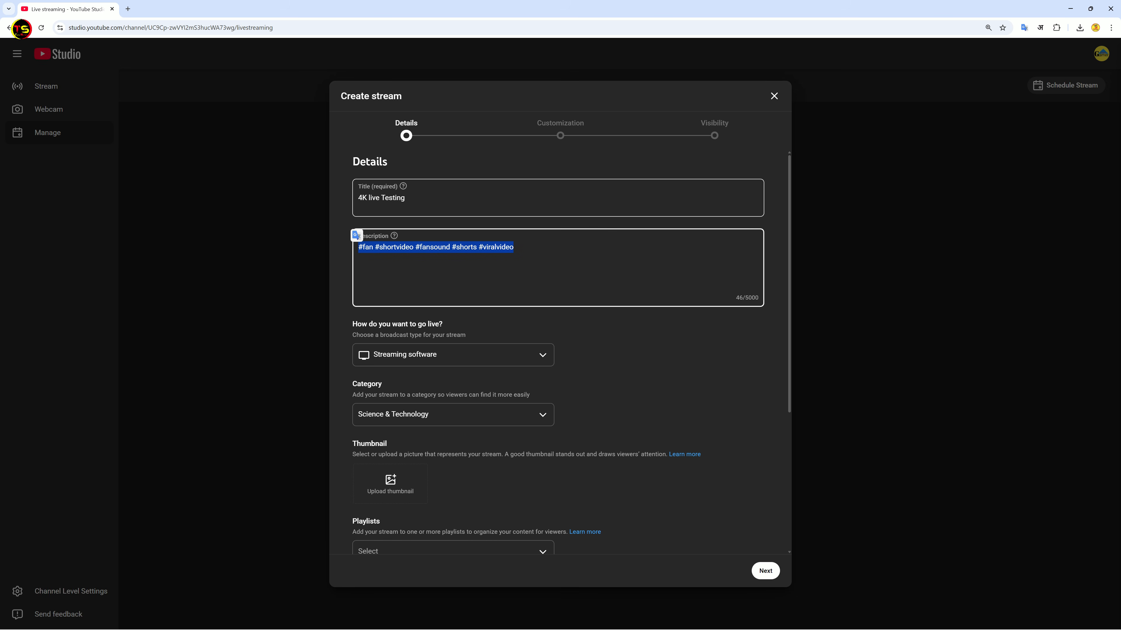
right_click(400, 248)
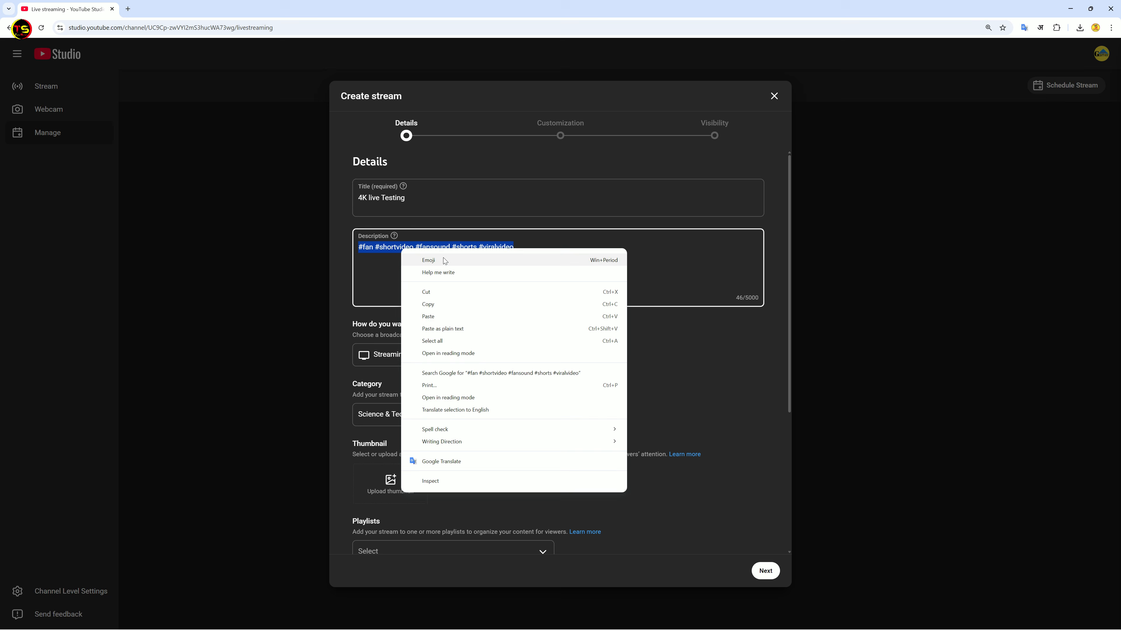
left_click(435, 318)
Upload a thumbnail image for the stream.
scroll(618, 345, "down", 2)
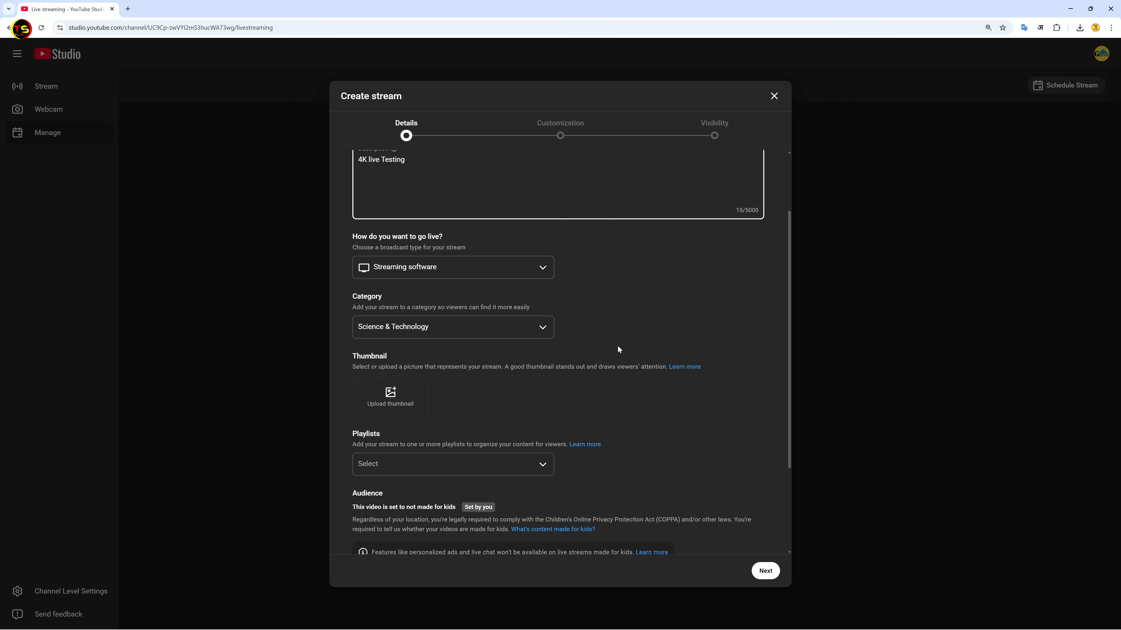
scroll(583, 309, "down", 1)
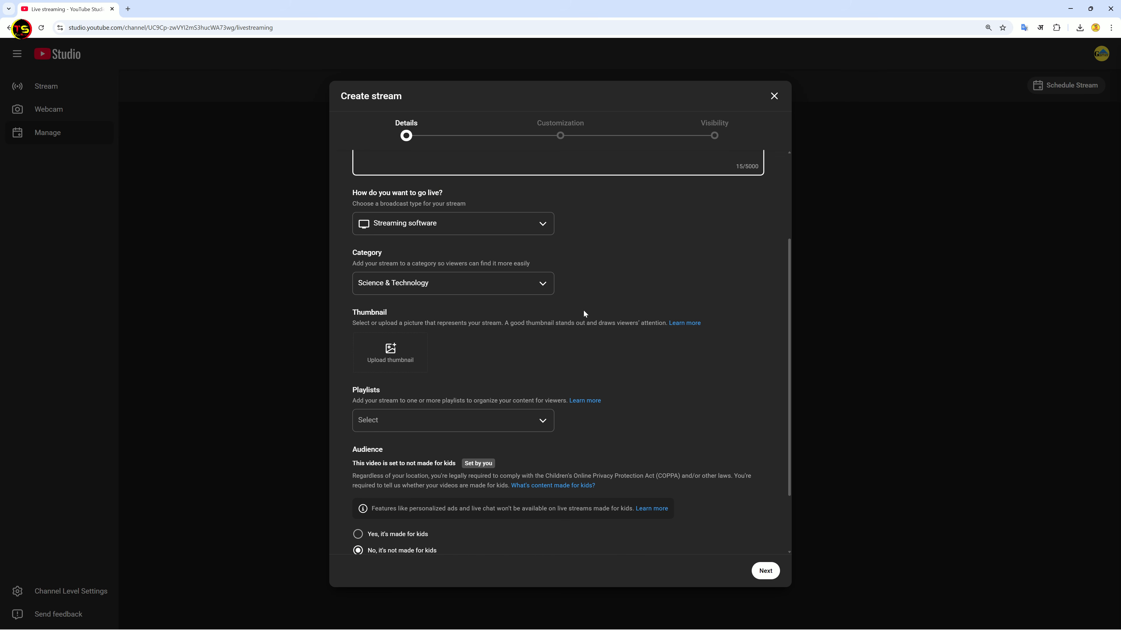
scroll(468, 300, "down", 2)
left_click(395, 278)
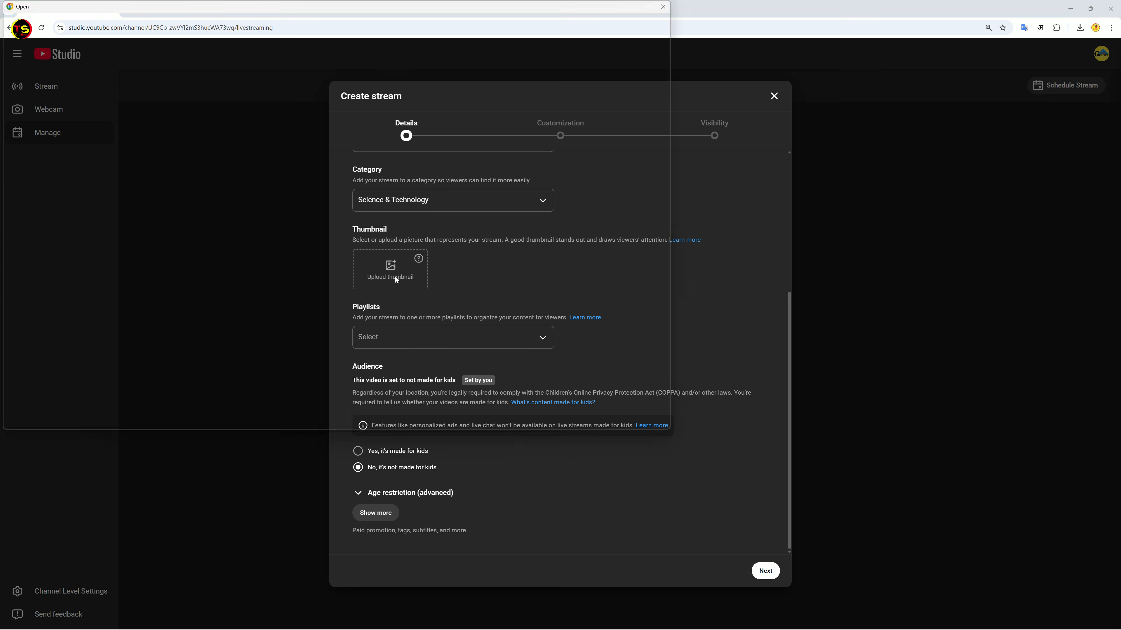
scroll(395, 275, "down", 5)
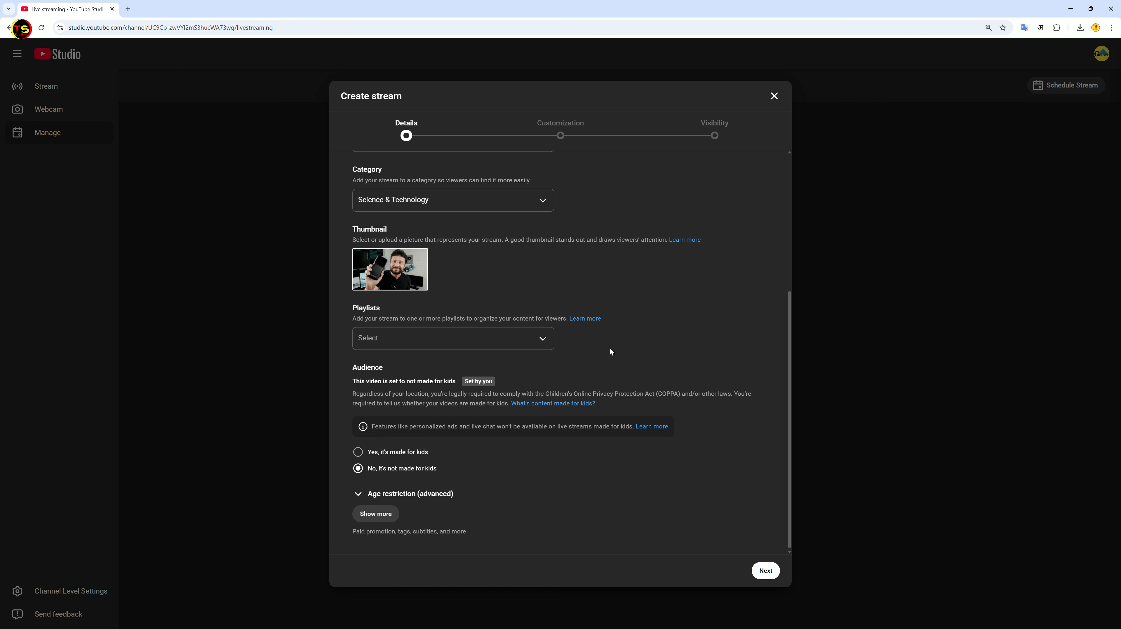
Expand the additional stream details, review them through comments and ratings, and continue to the Customization stage.
scroll(634, 347, "down", 1)
left_click(376, 513)
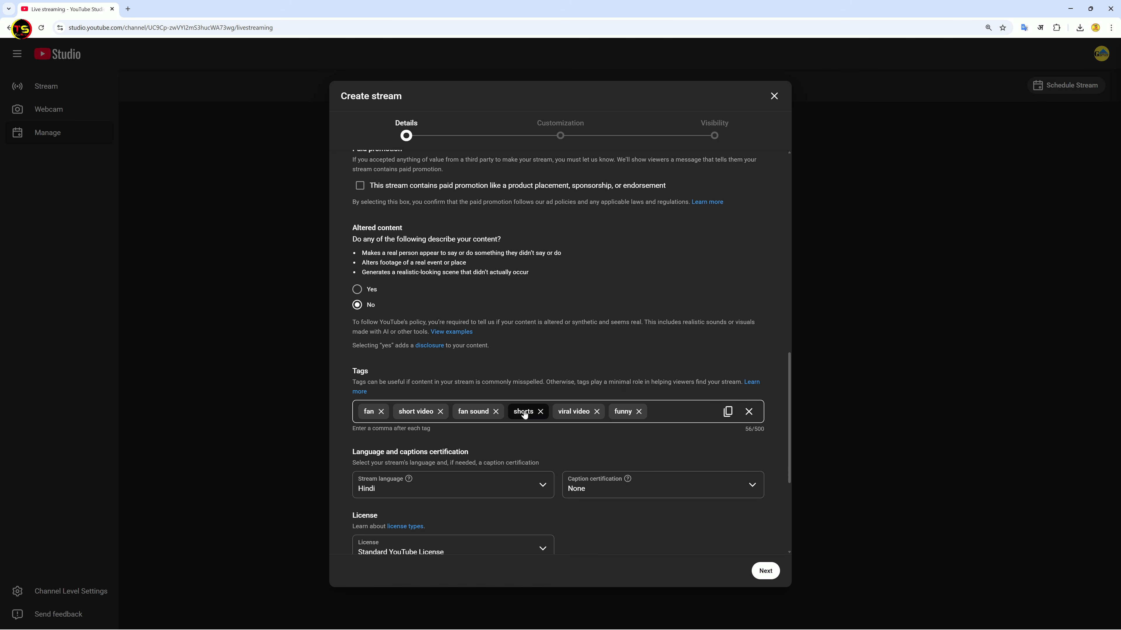
scroll(365, 355, "down", 2)
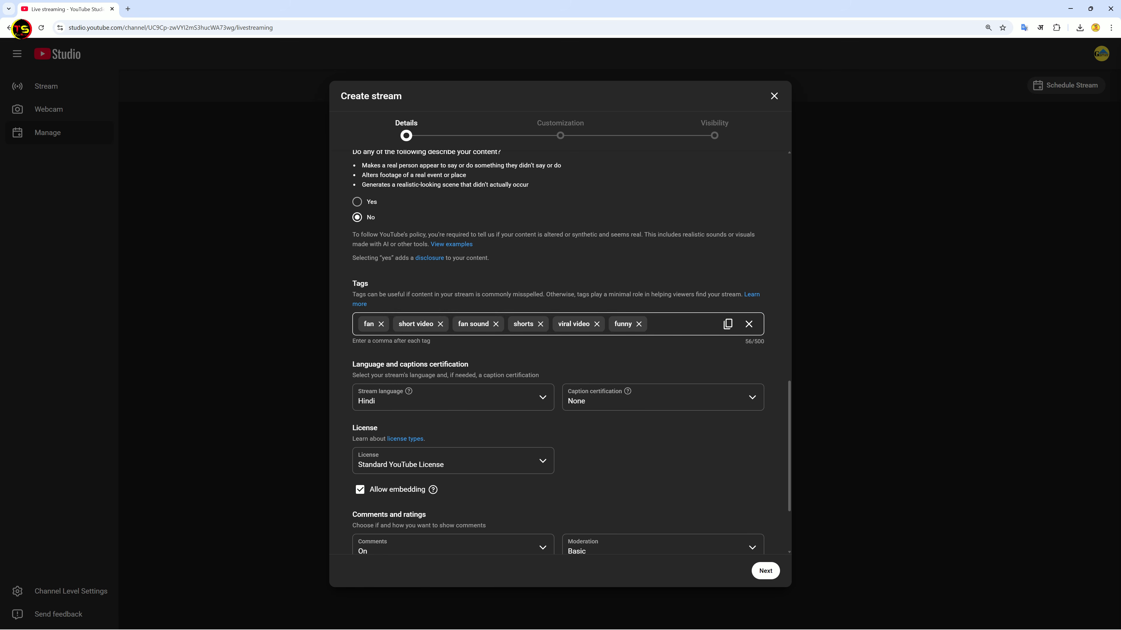
scroll(503, 341, "down", 1)
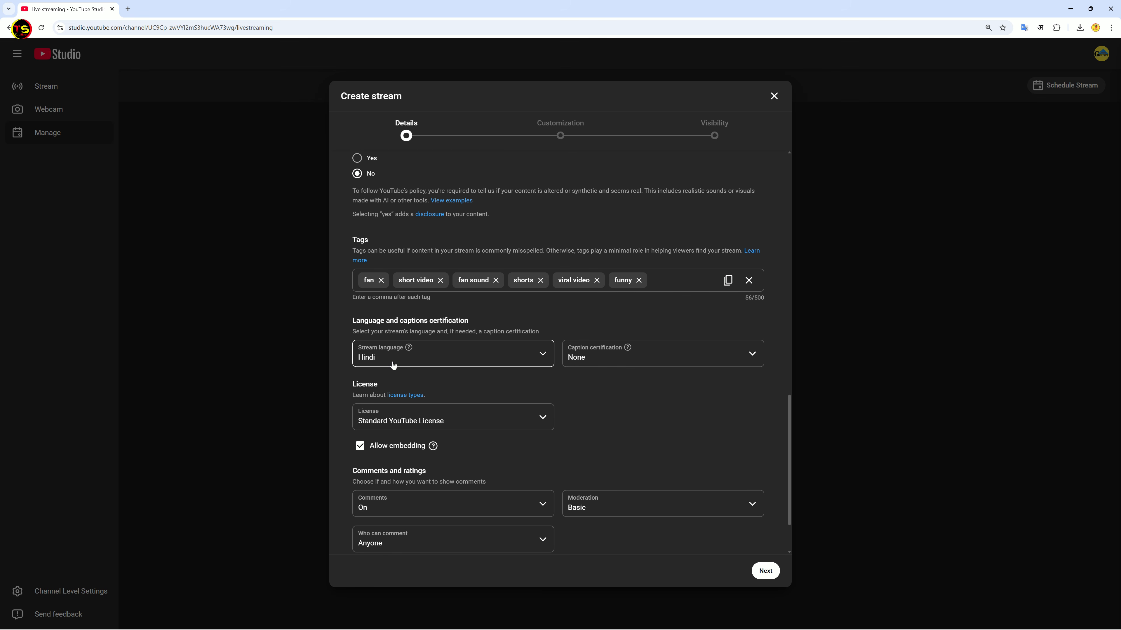
scroll(394, 368, "down", 2)
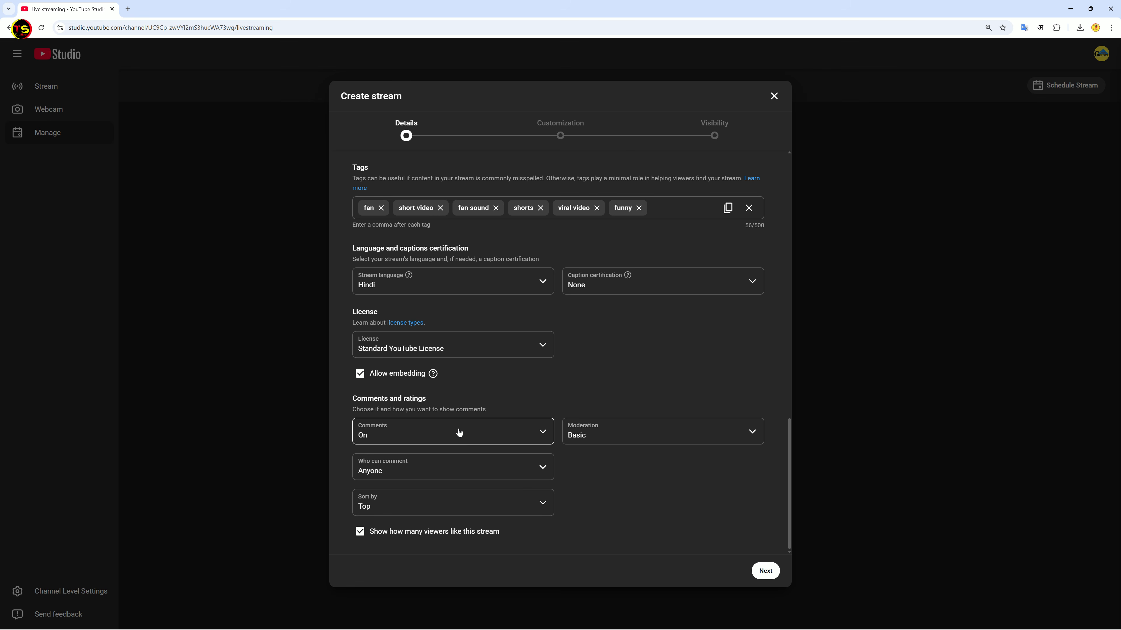
left_click(765, 571)
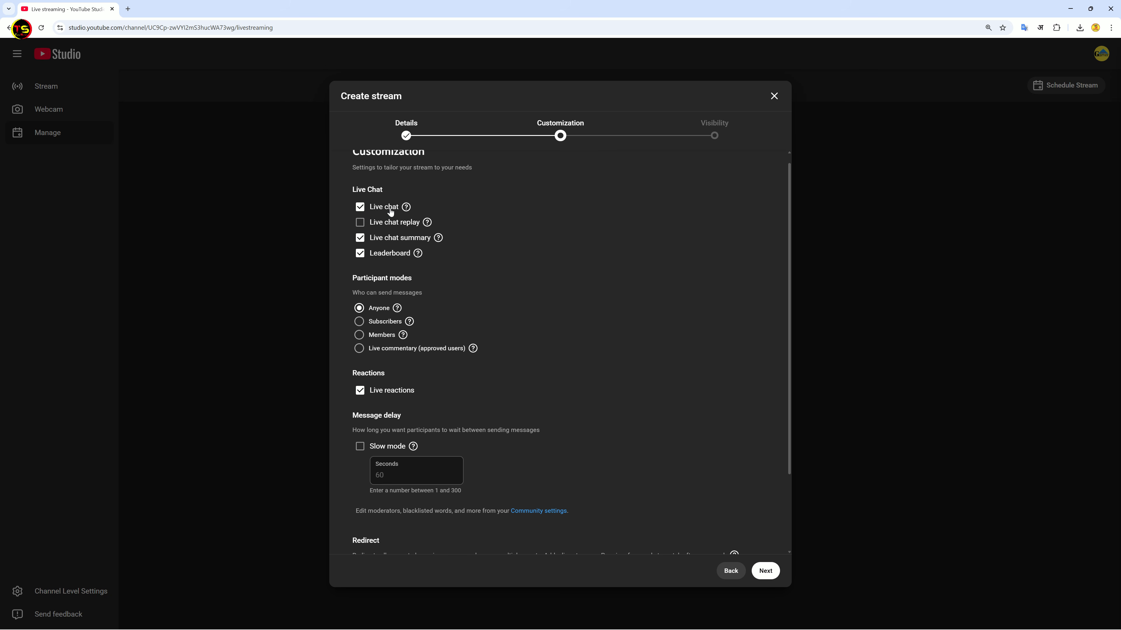
Enable live chat replay and finish creating the stream with Private visibility.
left_click(360, 223)
scroll(613, 372, "down", 2)
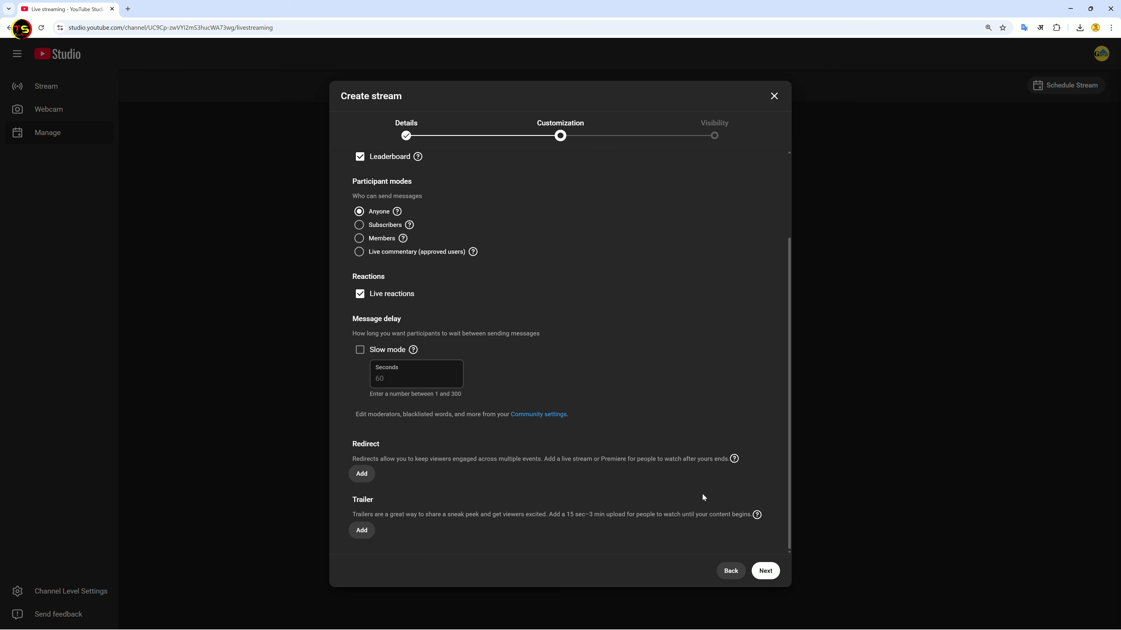
left_click(765, 571)
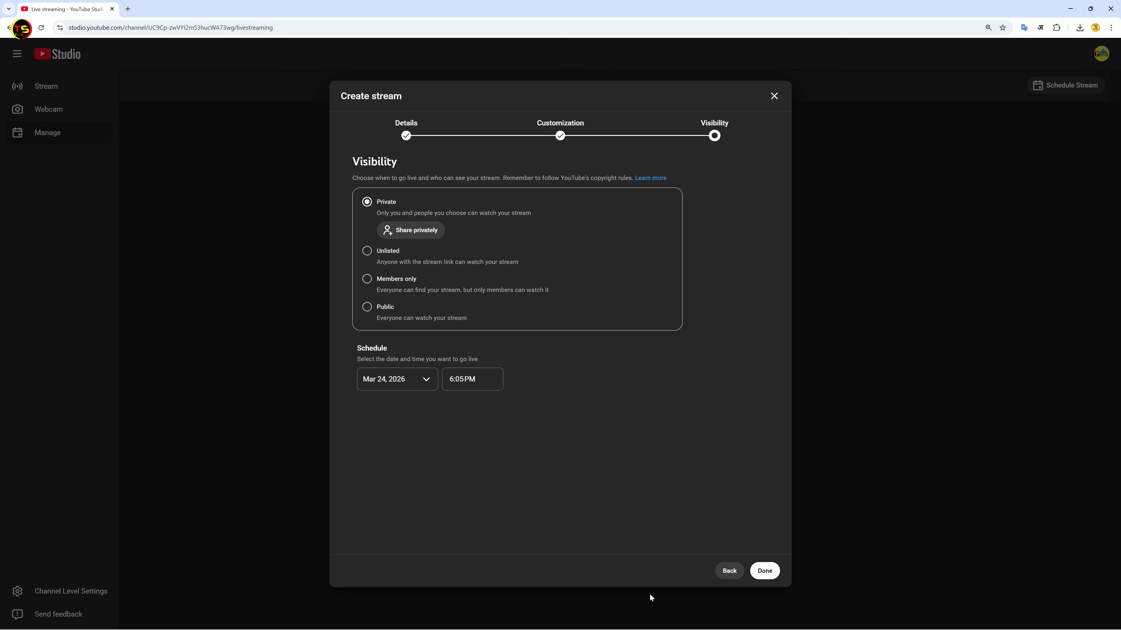
left_click(764, 571)
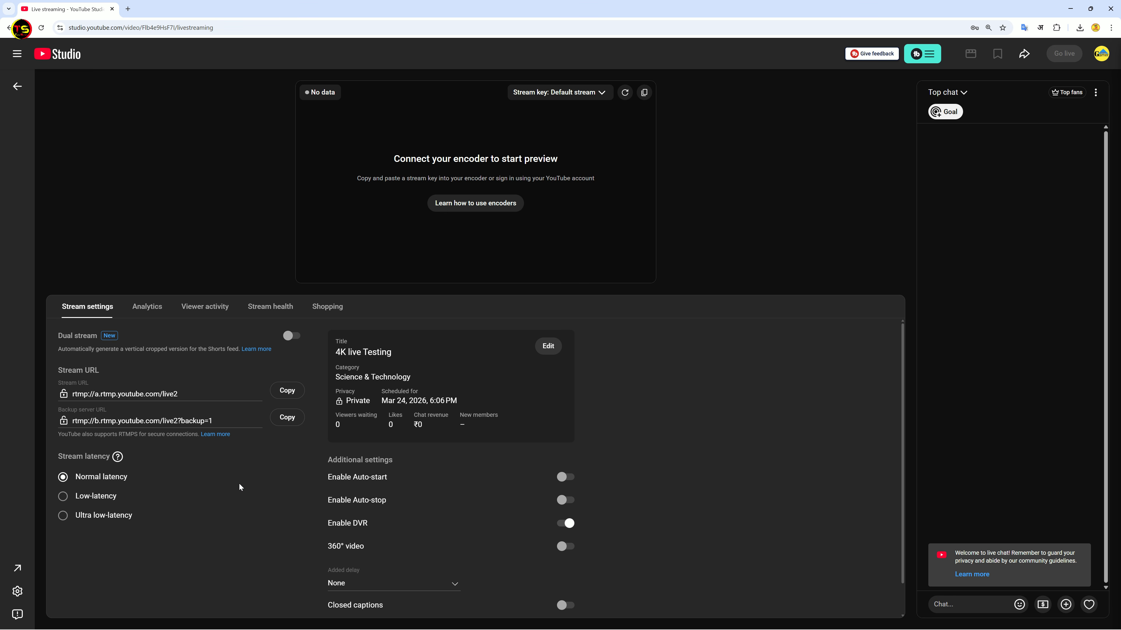
Create a new stream key named "4k live" using the HLS (Advanced) protocol and copy the key.
left_click(602, 92)
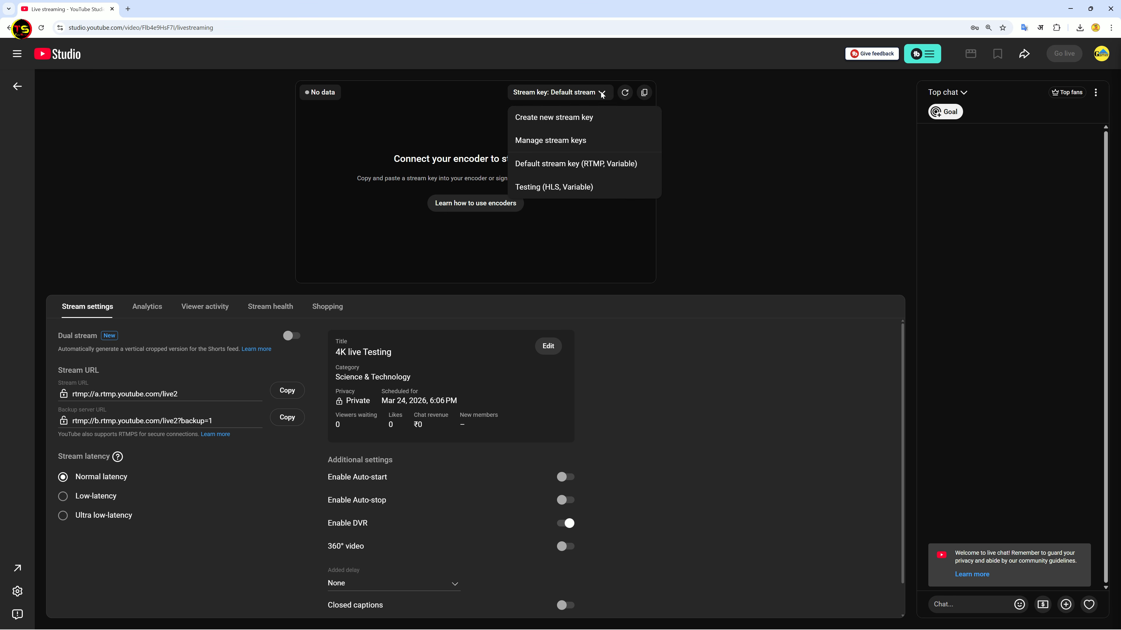
left_click(562, 119)
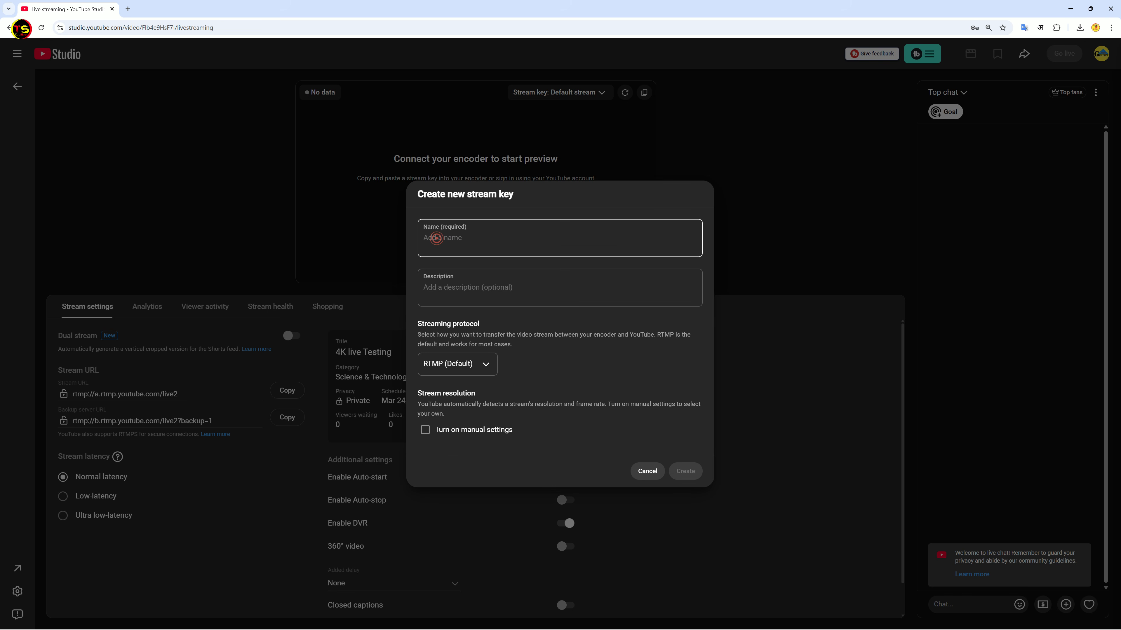
left_click(436, 238)
type("4")
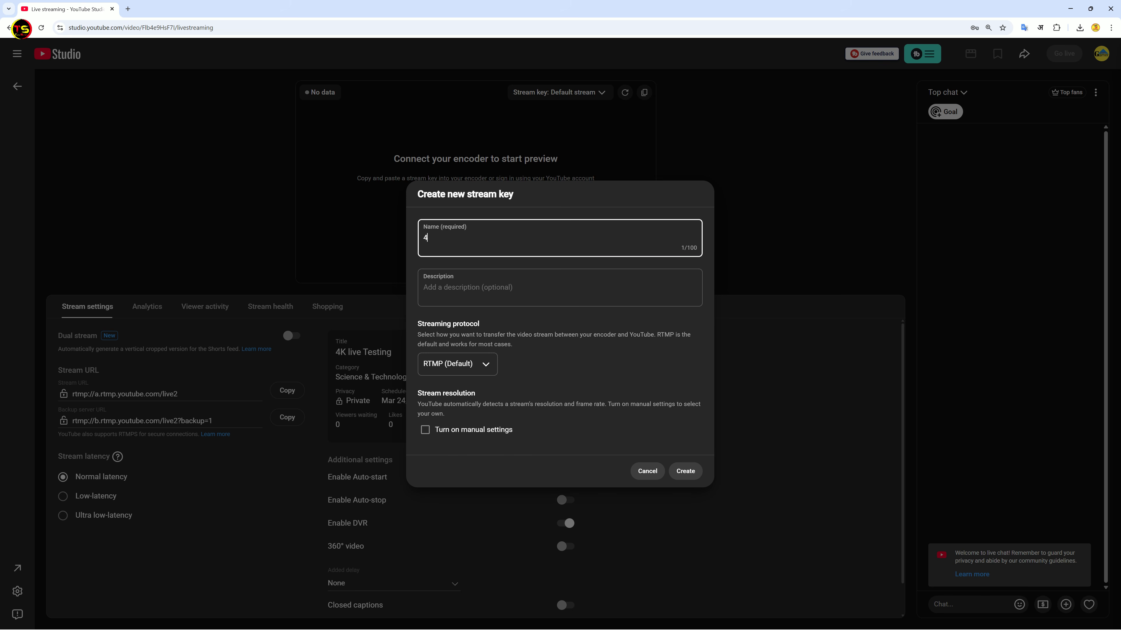
type("k live")
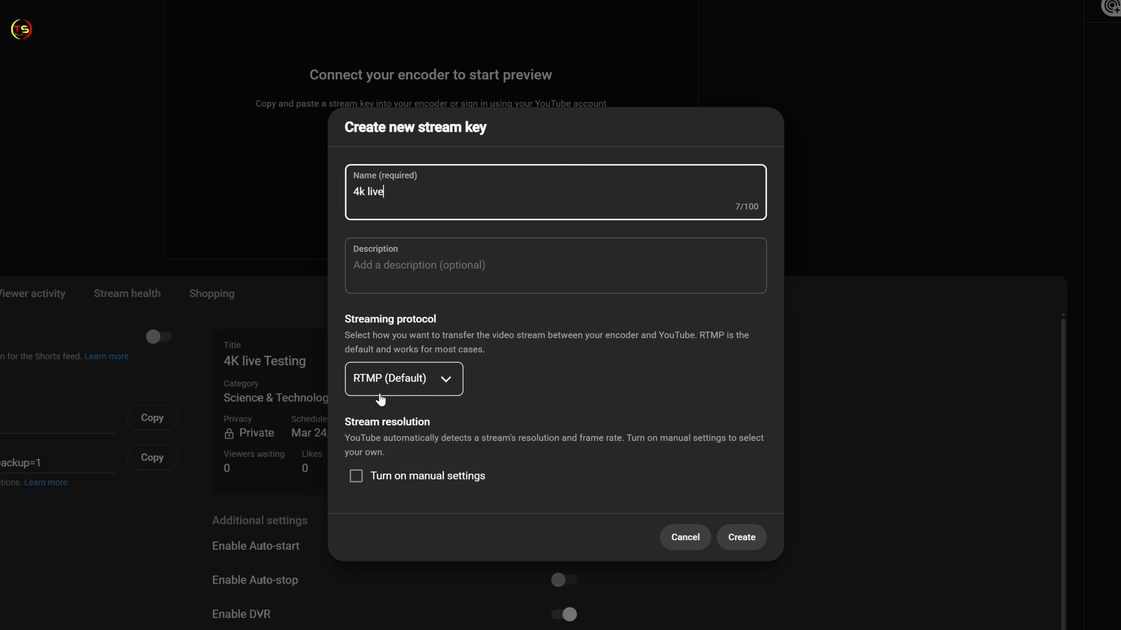
left_click(447, 388)
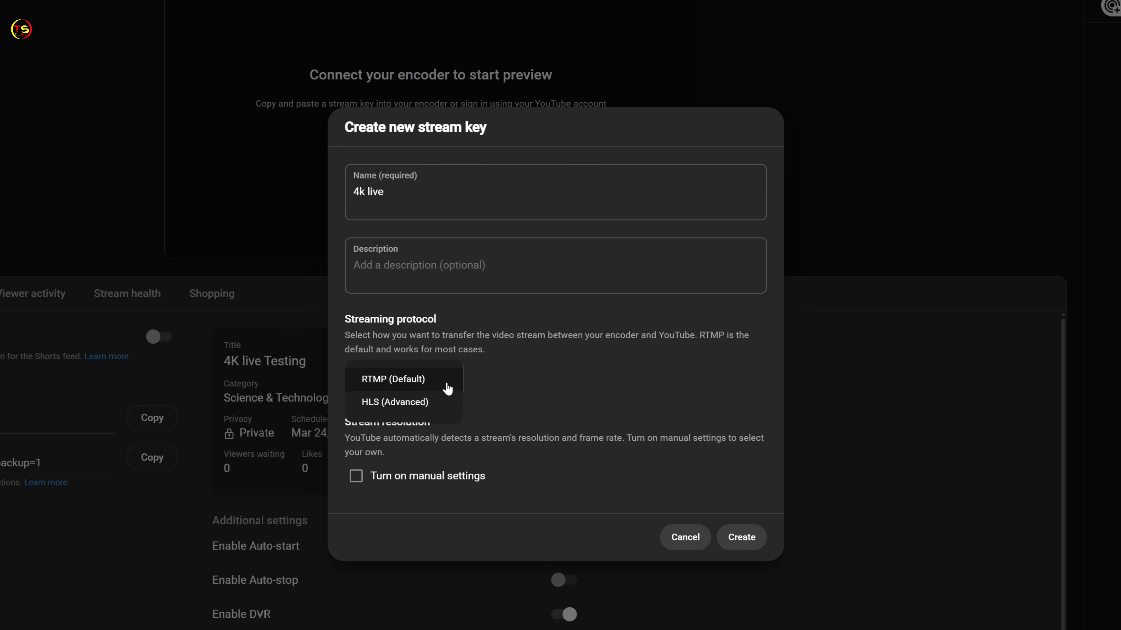
left_click(397, 406)
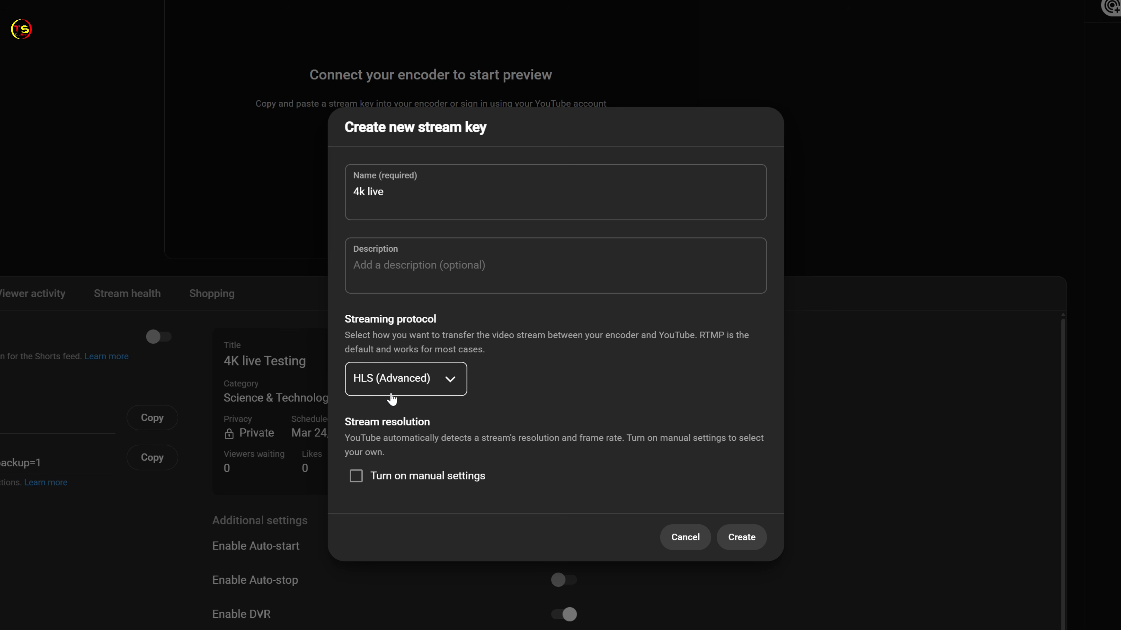
left_click(731, 539)
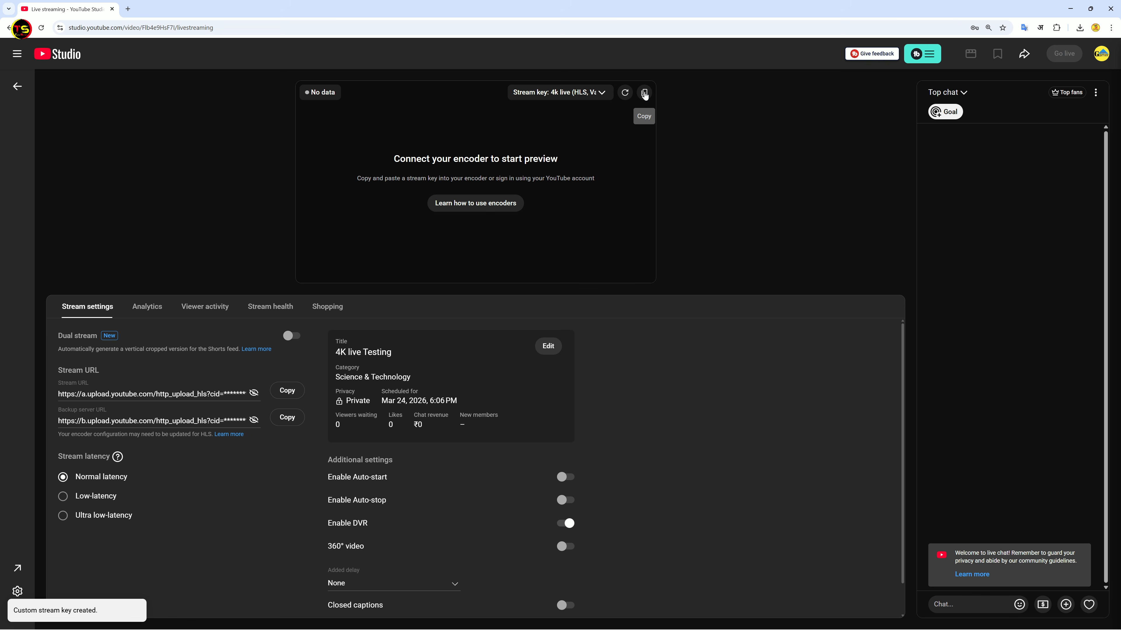
left_click(644, 92)
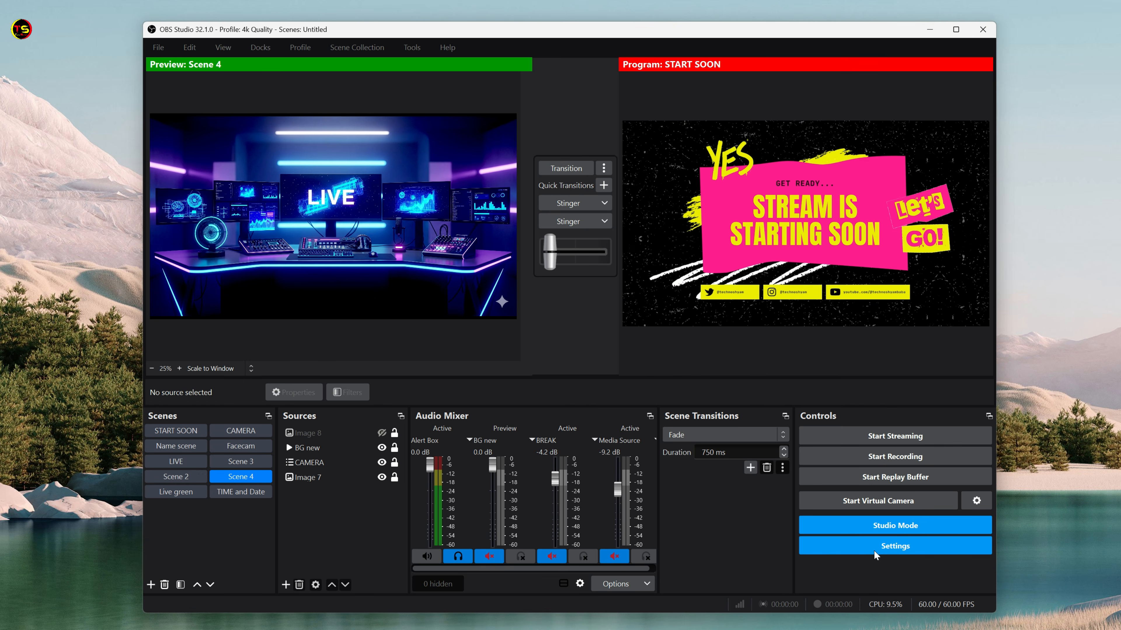
In OBS Studio's stream settings for YouTube - HLS, replace the stream key with the copied key and save the settings.
left_click(828, 551)
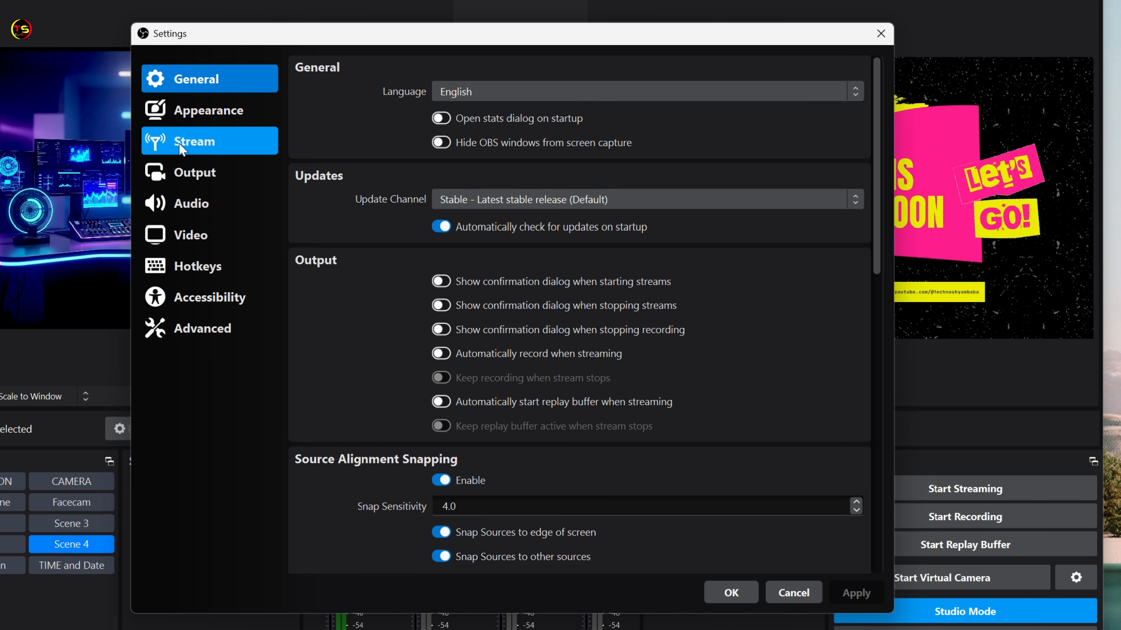
left_click(178, 148)
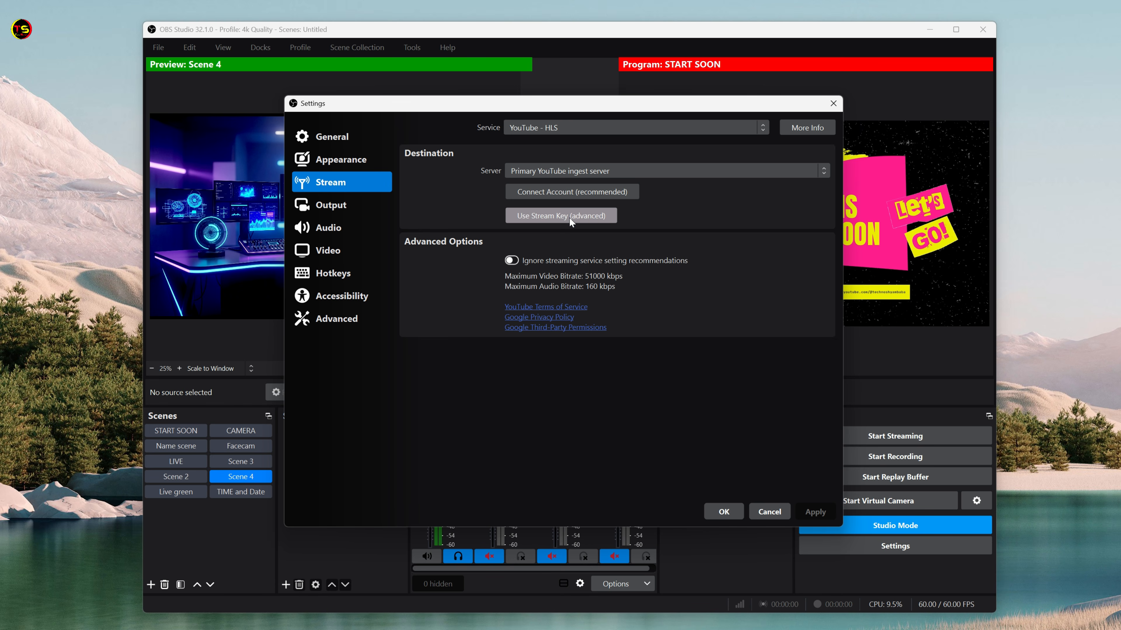
left_click(584, 219)
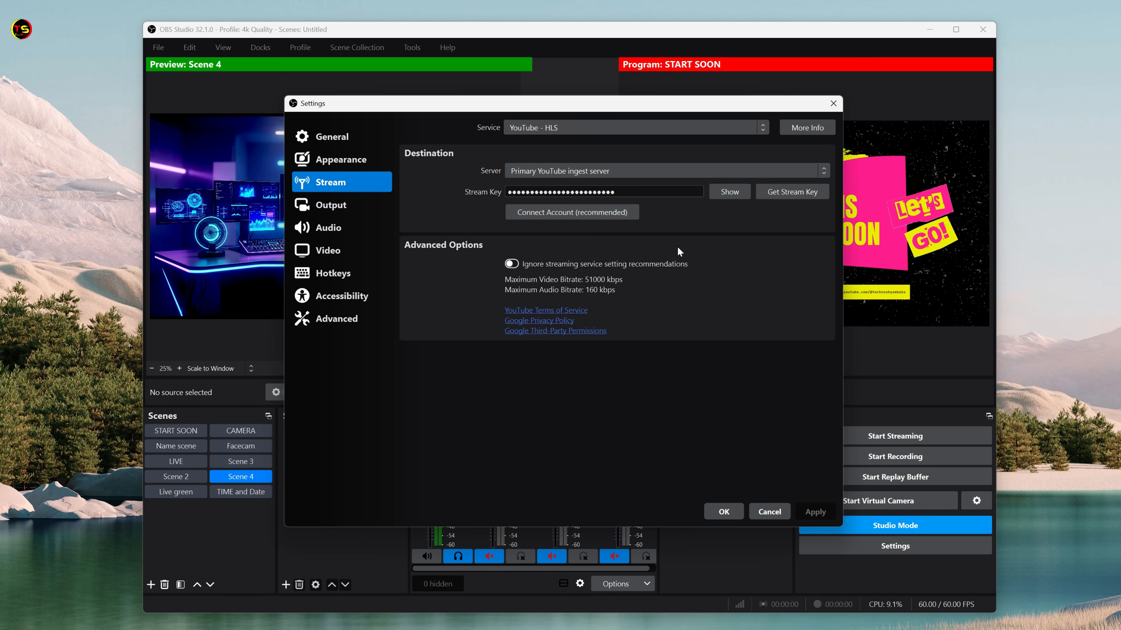
left_click_drag(626, 192, 506, 192)
right_click(539, 198)
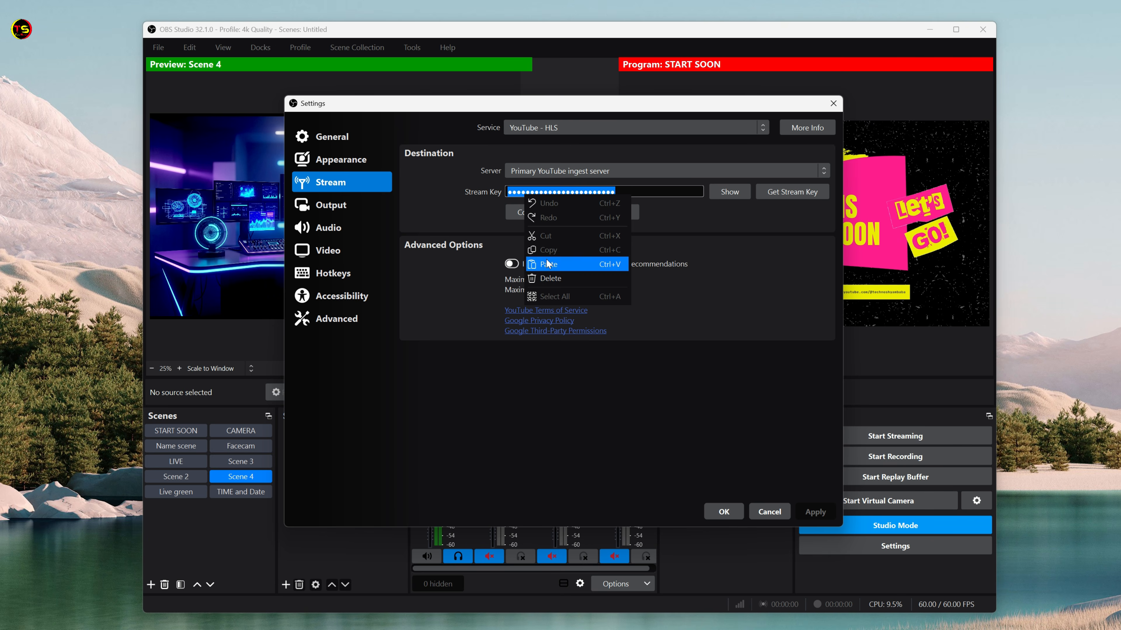
left_click(557, 266)
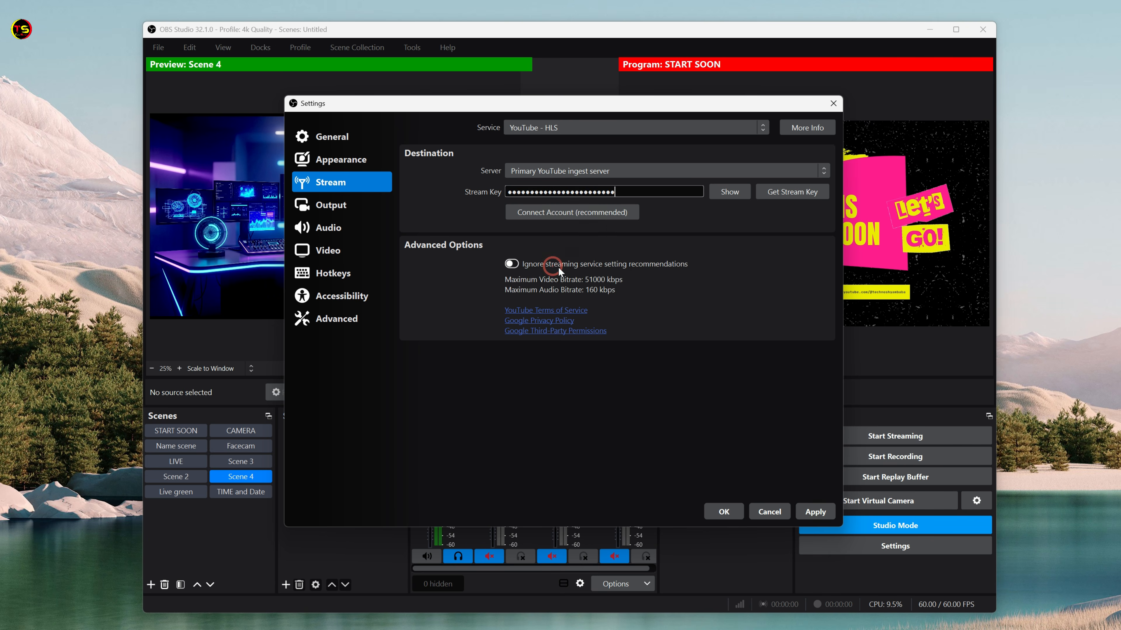
left_click(814, 512)
left_click(735, 514)
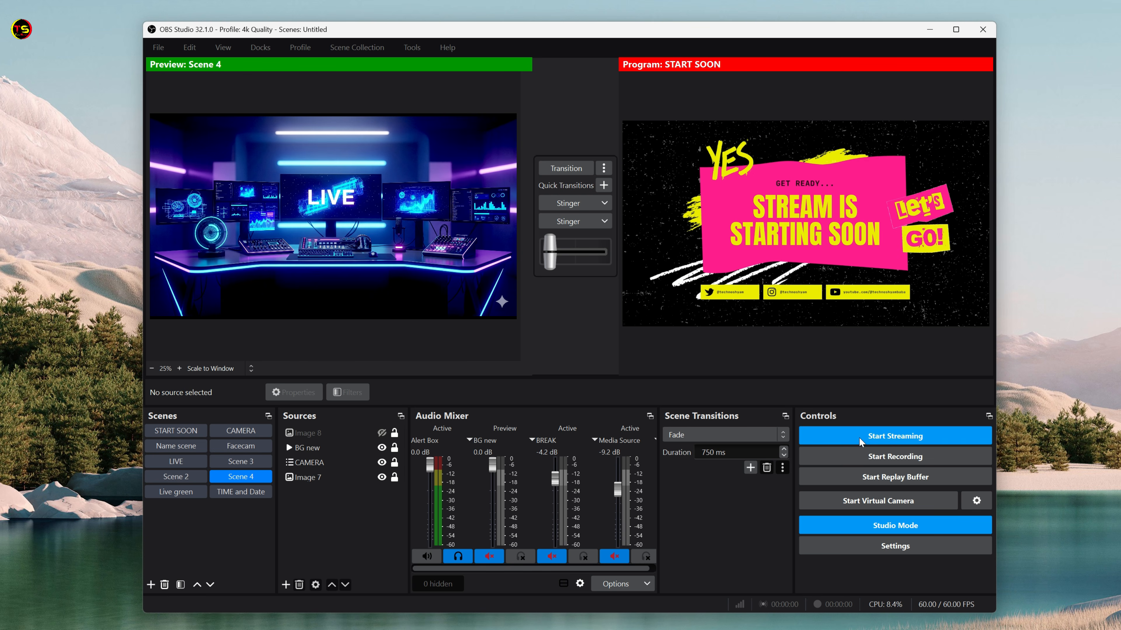
Start streaming from OBS Studio and take the scheduled "4K live Testing" stream live in YouTube Studio.
left_click(895, 436)
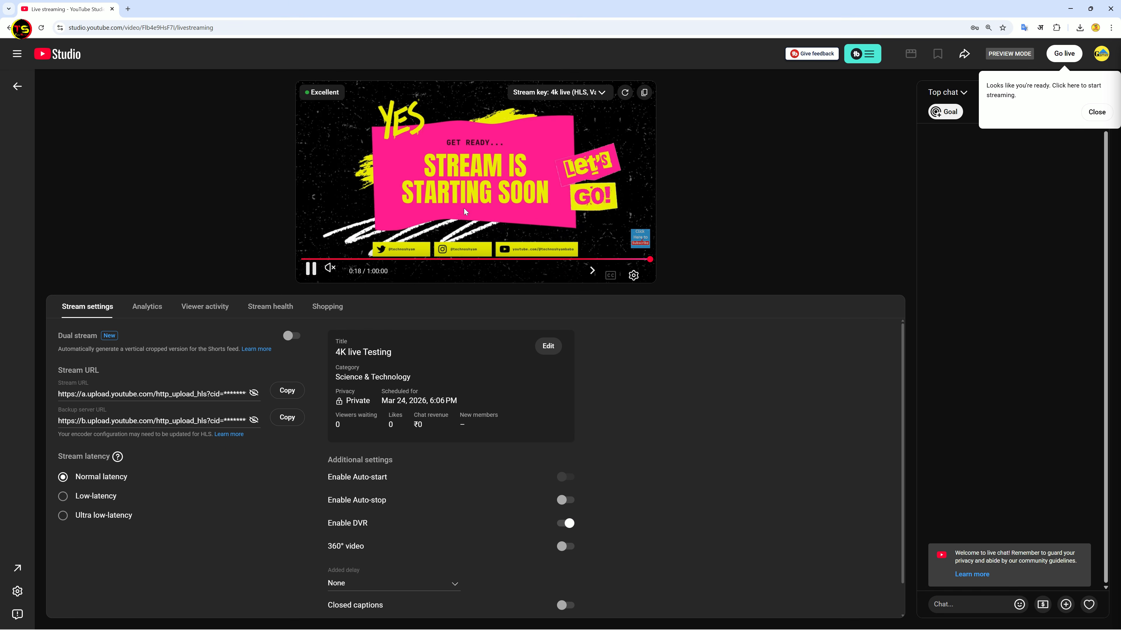
left_click(1061, 53)
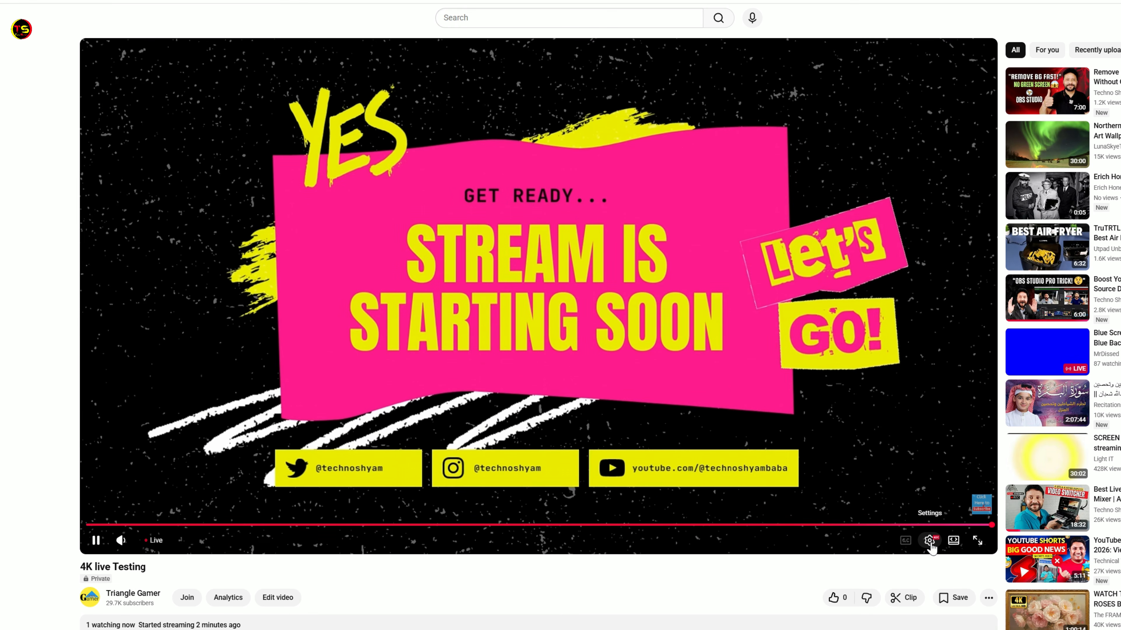
Check the available playback quality options of the live stream on its YouTube watch page.
left_click(930, 542)
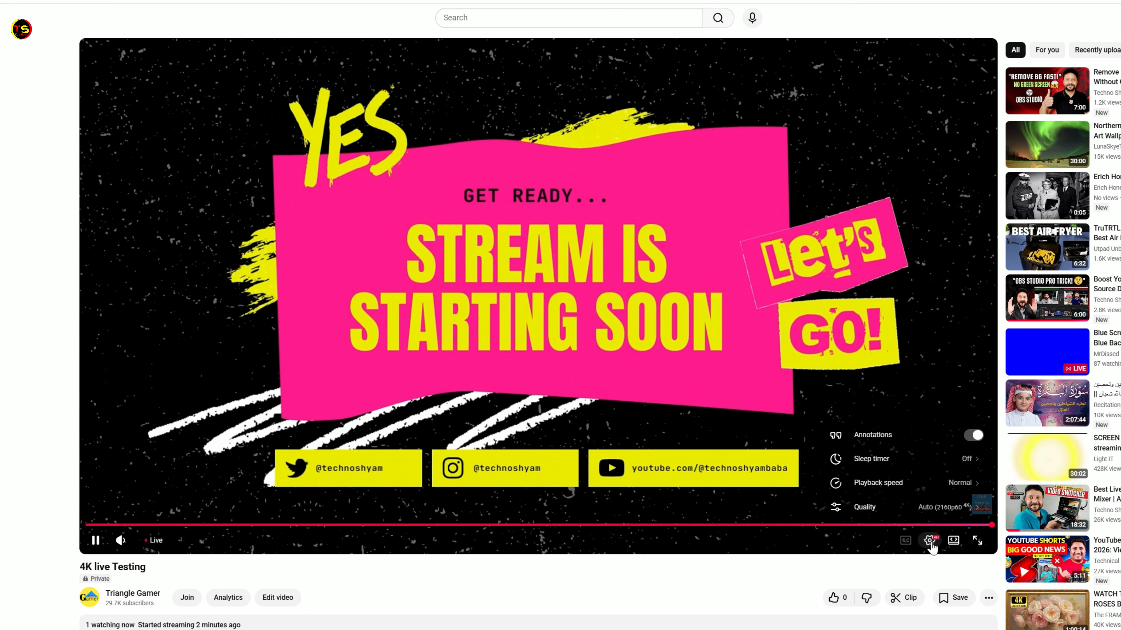
left_click(949, 508)
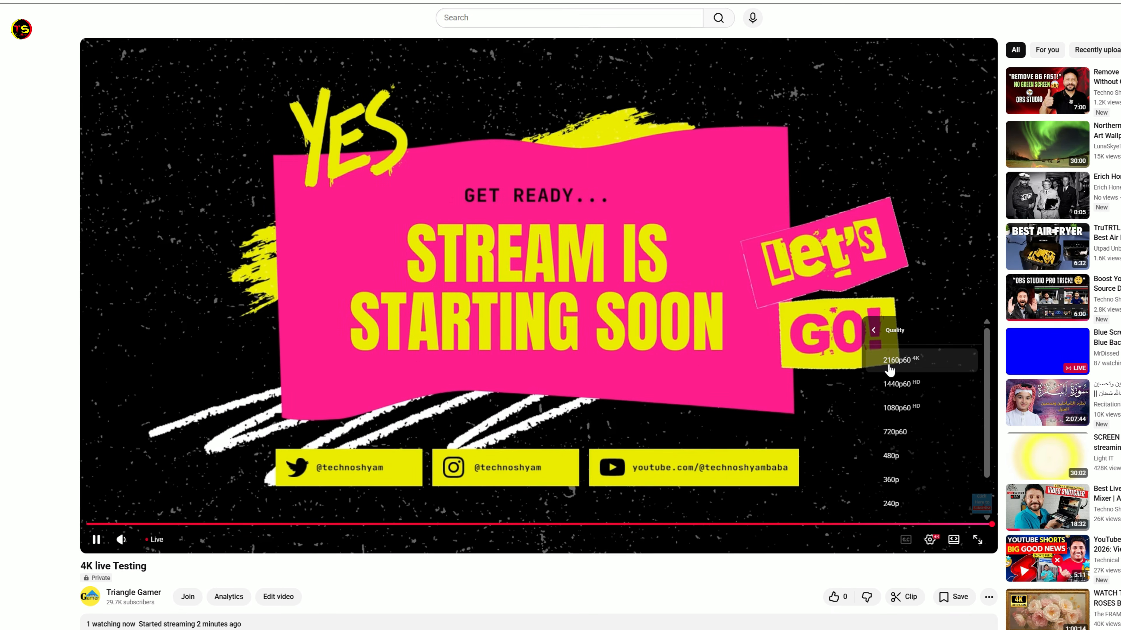